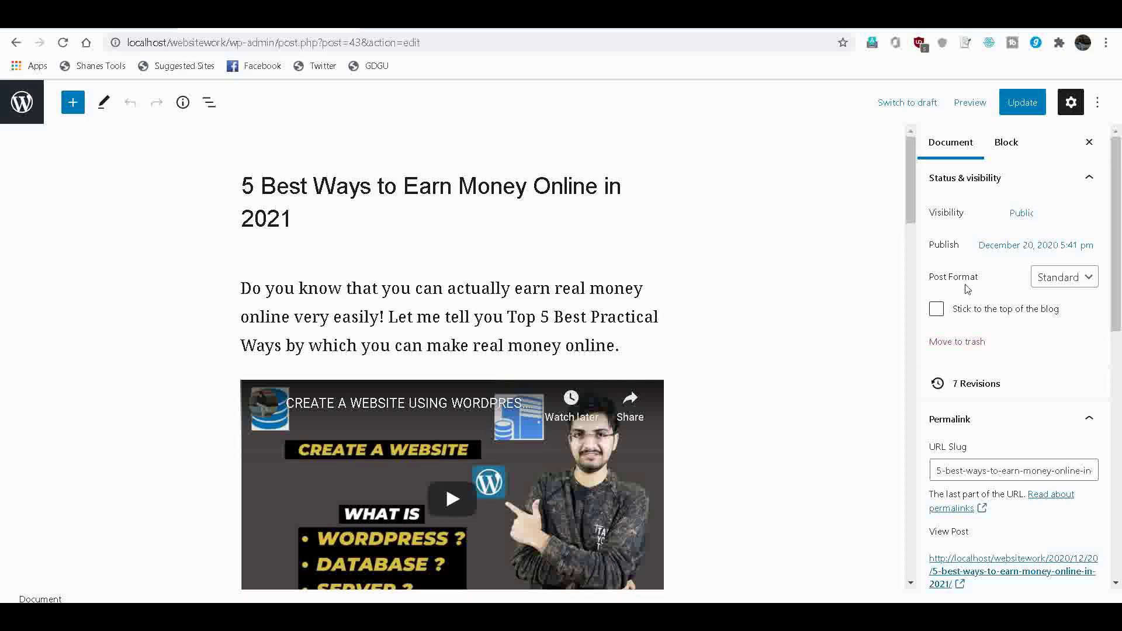
Step: Review the available post format options, leaving the post's format at Standard
{"action": "left_click", "coordinate": [1074, 284]}
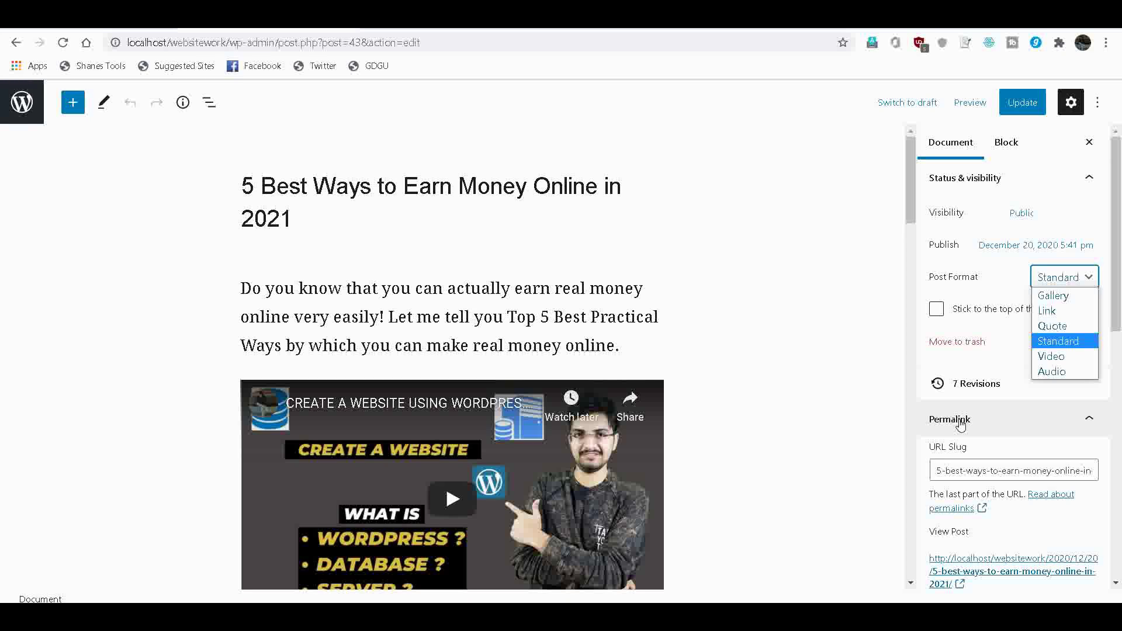
{"action": "key", "text": "Down"}
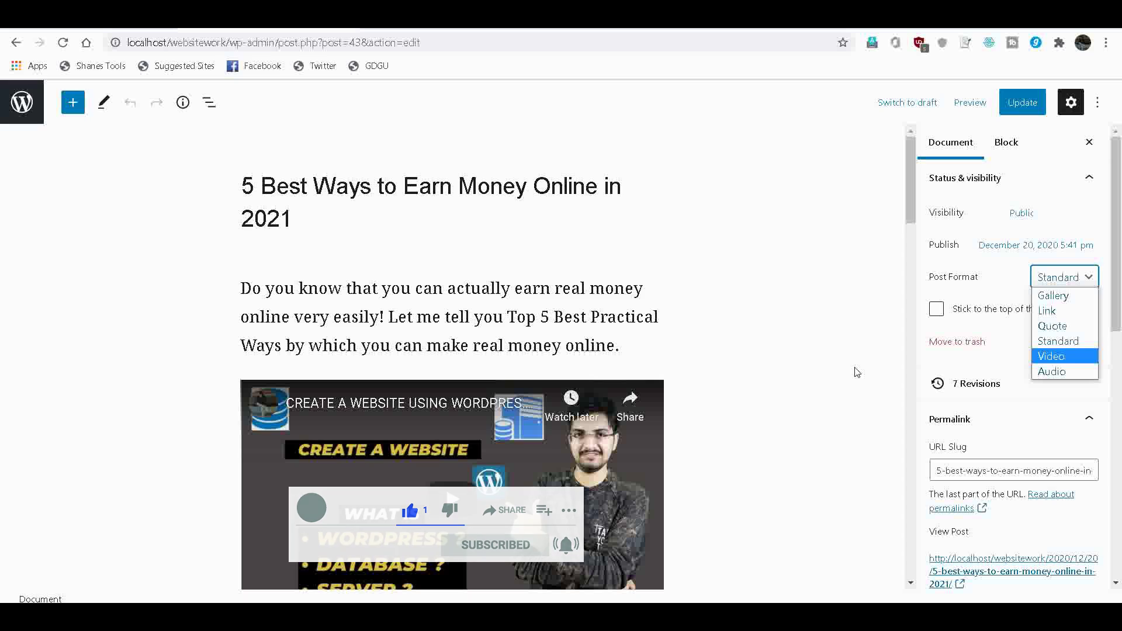
{"action": "left_click", "coordinate": [872, 316]}
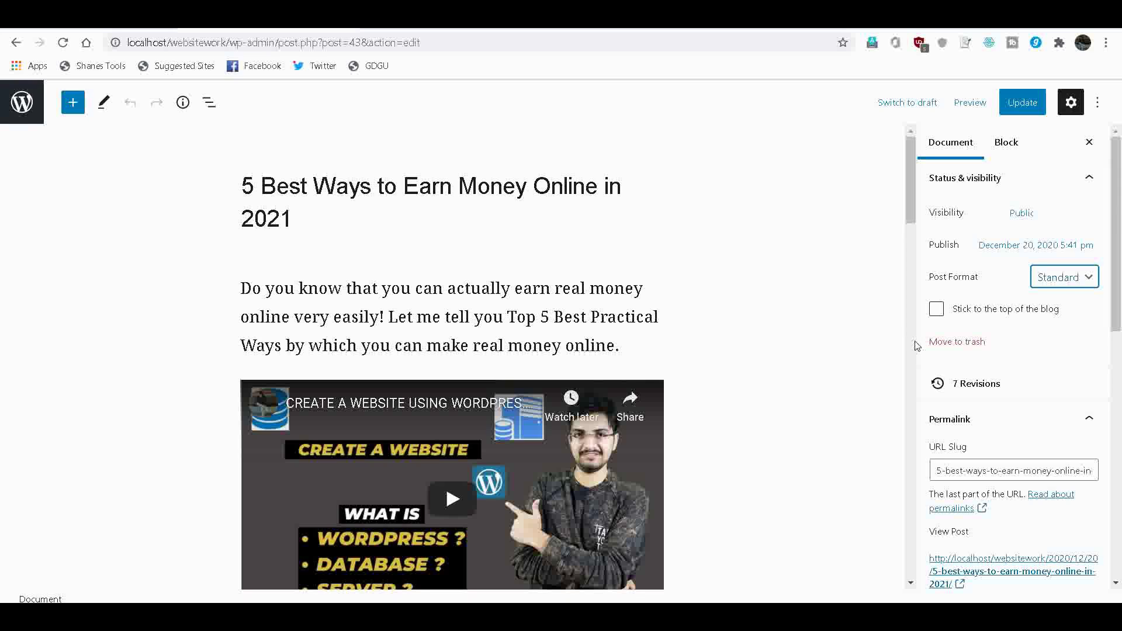
Step: View the row actions of "5 Best Ways to Earn Money Online in 2021" in the posts list and return to its editor
{"action": "key", "text": "alt+Left"}
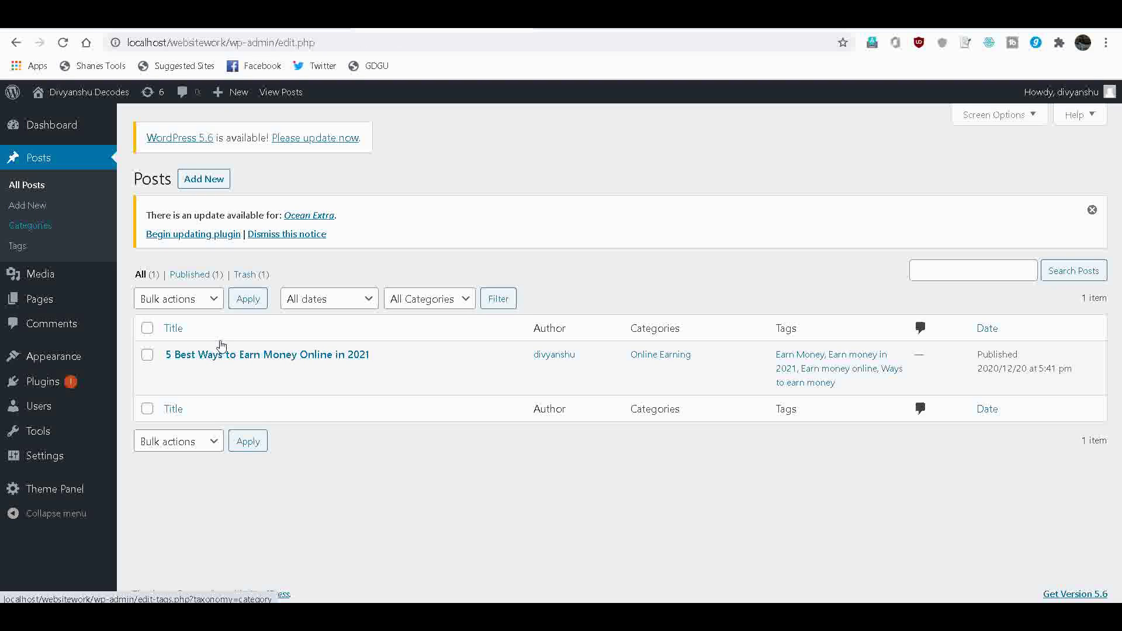
{"action": "mouse_move", "coordinate": [181, 377]}
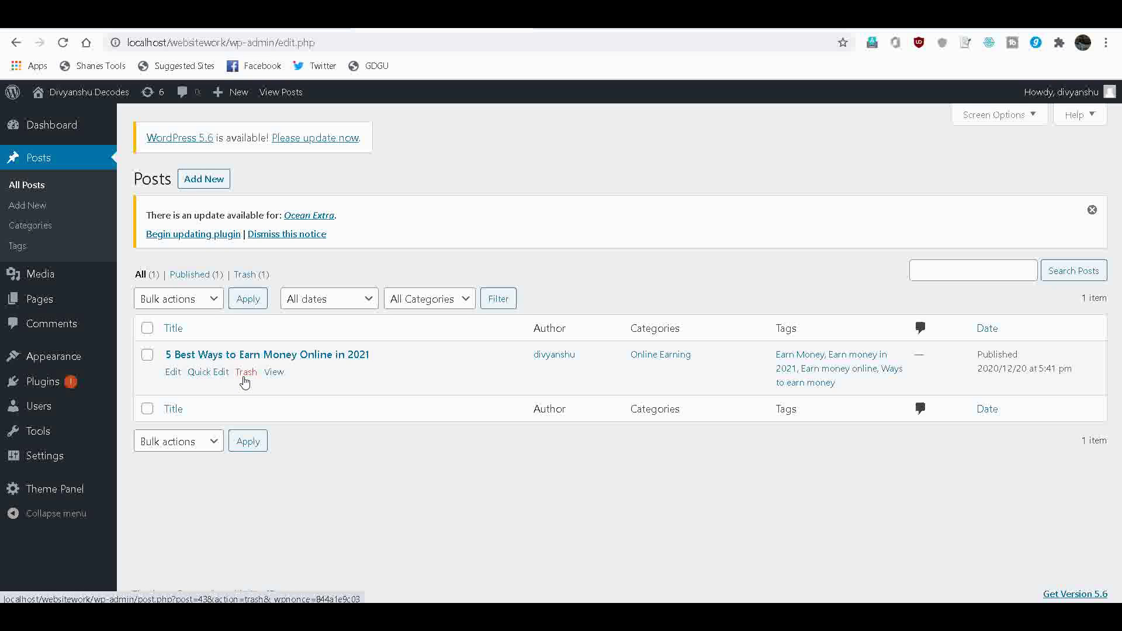
{"action": "left_click", "coordinate": [173, 372]}
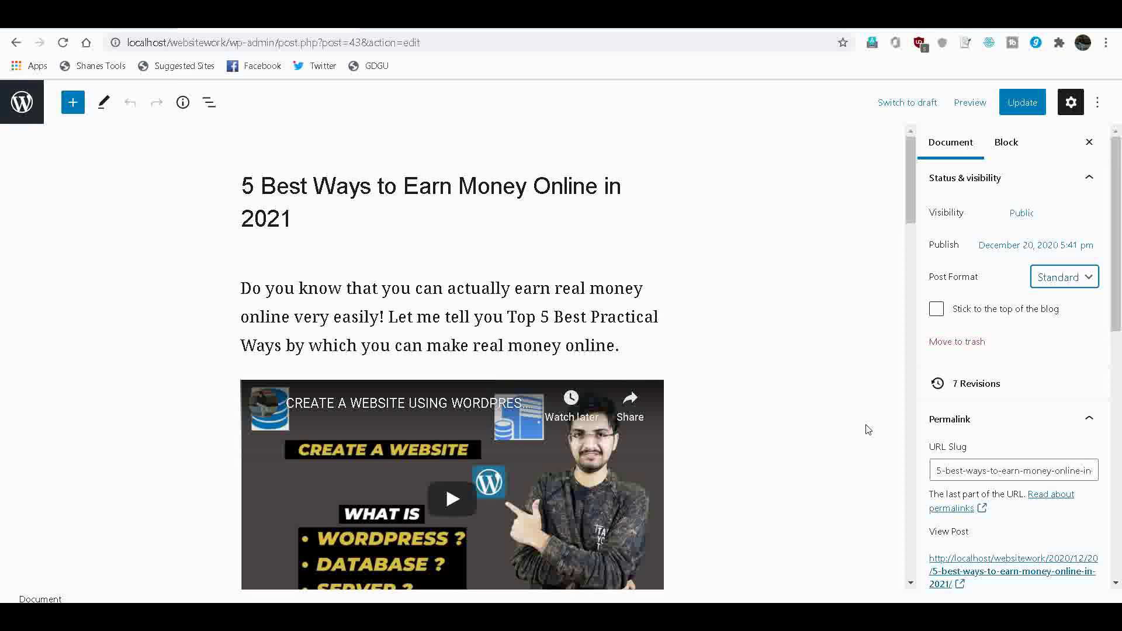
Step: Open the post's revisions in a separate tab and compare the previous revision with the current one
{"action": "right_click", "coordinate": [966, 394]}
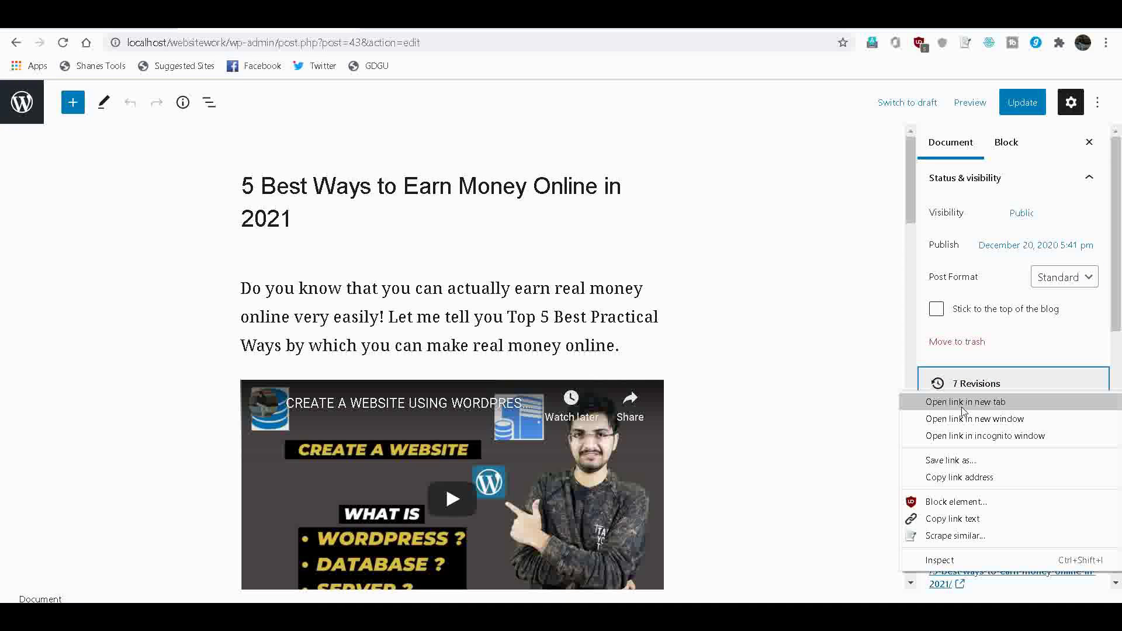
{"action": "left_click", "coordinate": [962, 409]}
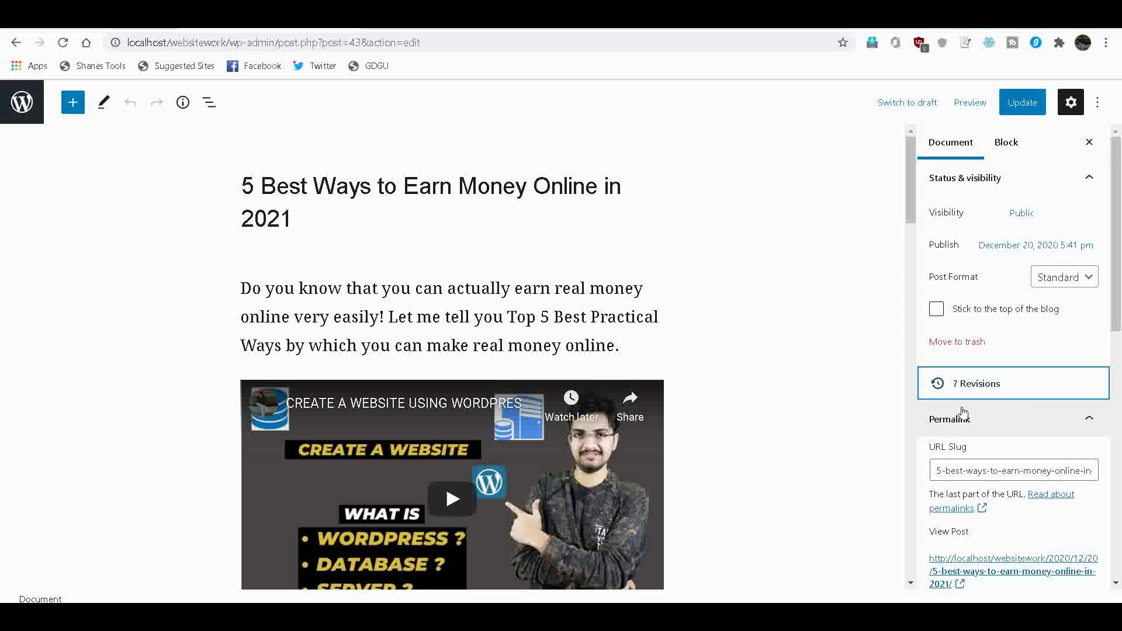
{"action": "key", "text": "ctrl+Tab"}
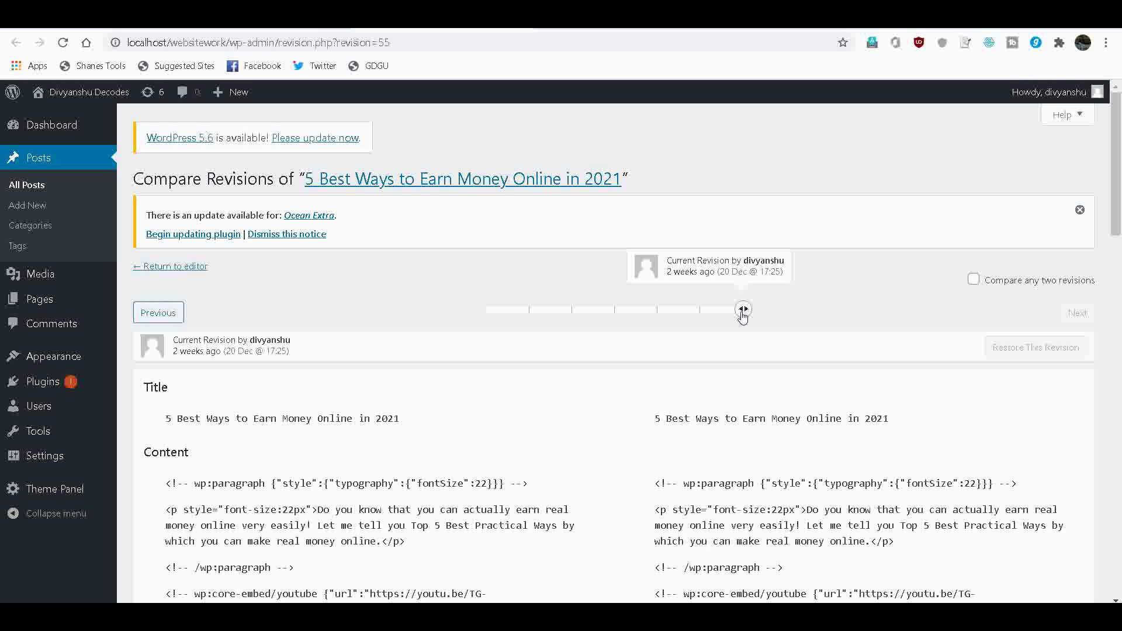
{"action": "left_click_drag", "start_coordinate": [743, 315], "coordinate": [698, 318]}
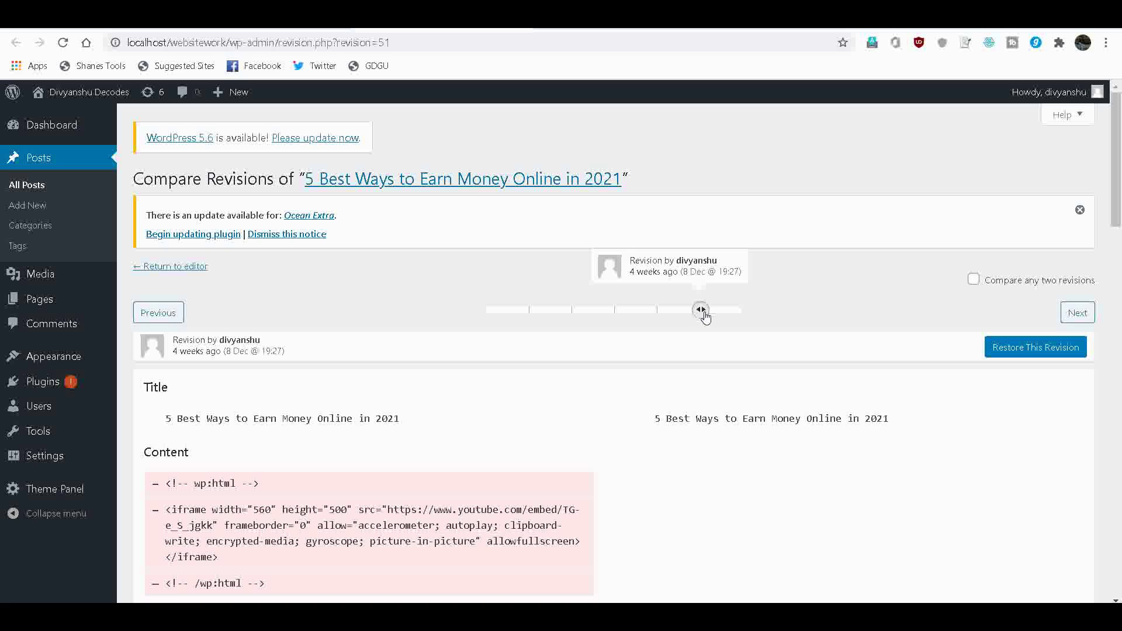
{"action": "left_click_drag", "start_coordinate": [701, 311], "coordinate": [735, 317]}
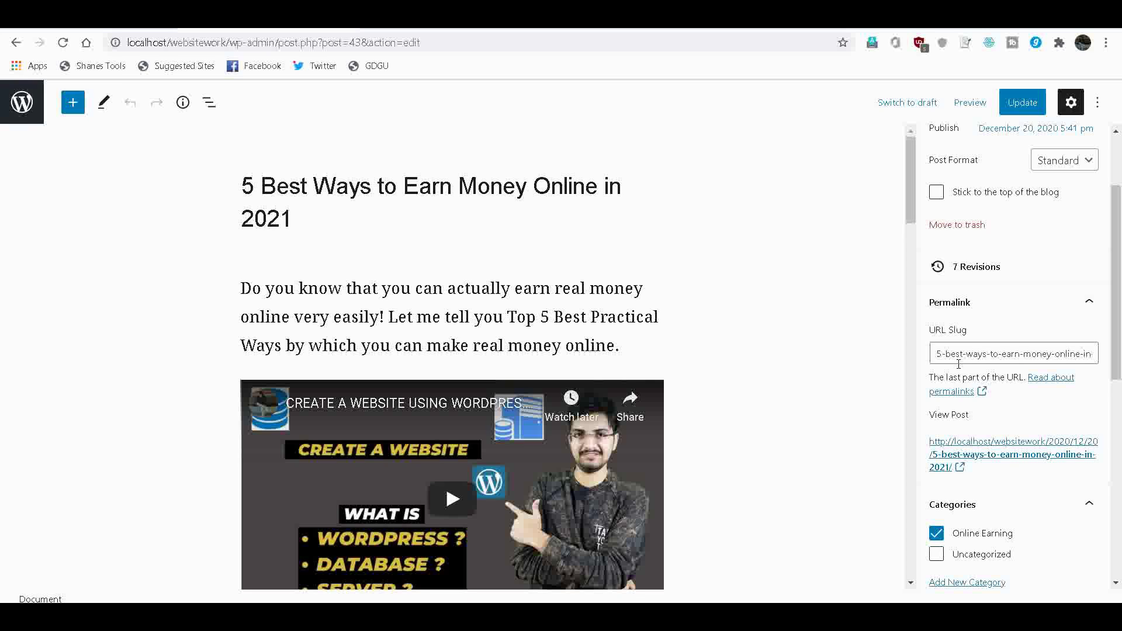
Step: Examine the post's permalink, category, tags and featured image settings, and view its listing on the Online Earning category page
{"action": "scroll", "coordinate": [1110, 578], "scroll_direction": "down", "scroll_amount": 2}
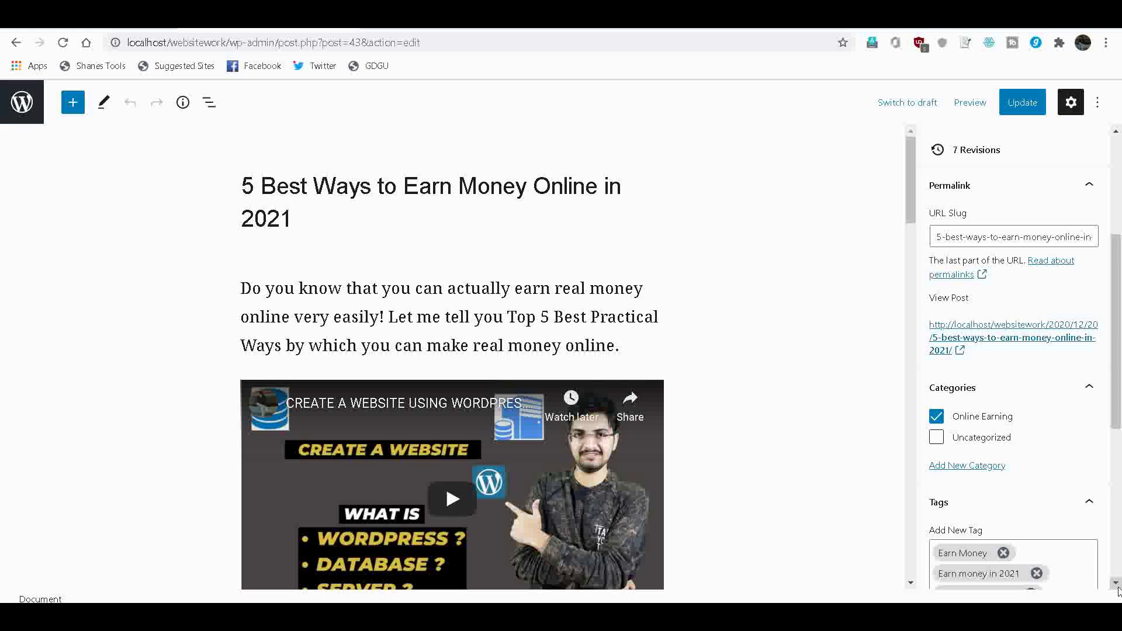
{"action": "scroll", "coordinate": [1118, 590], "scroll_direction": "down", "scroll_amount": 3}
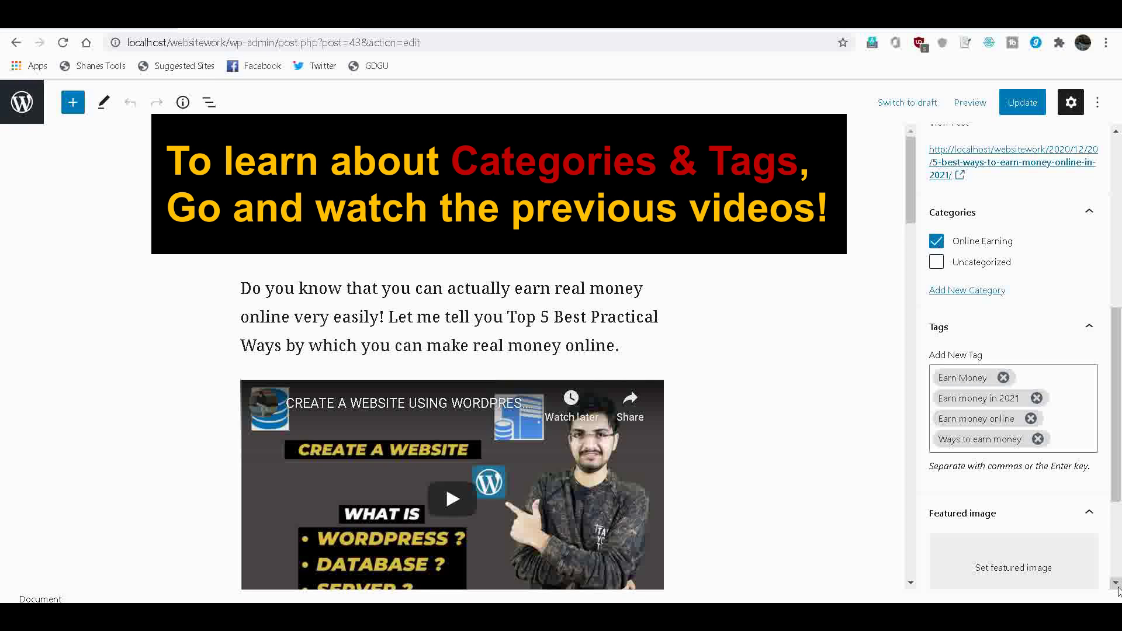
{"action": "scroll", "coordinate": [988, 465], "scroll_direction": "down", "scroll_amount": 1}
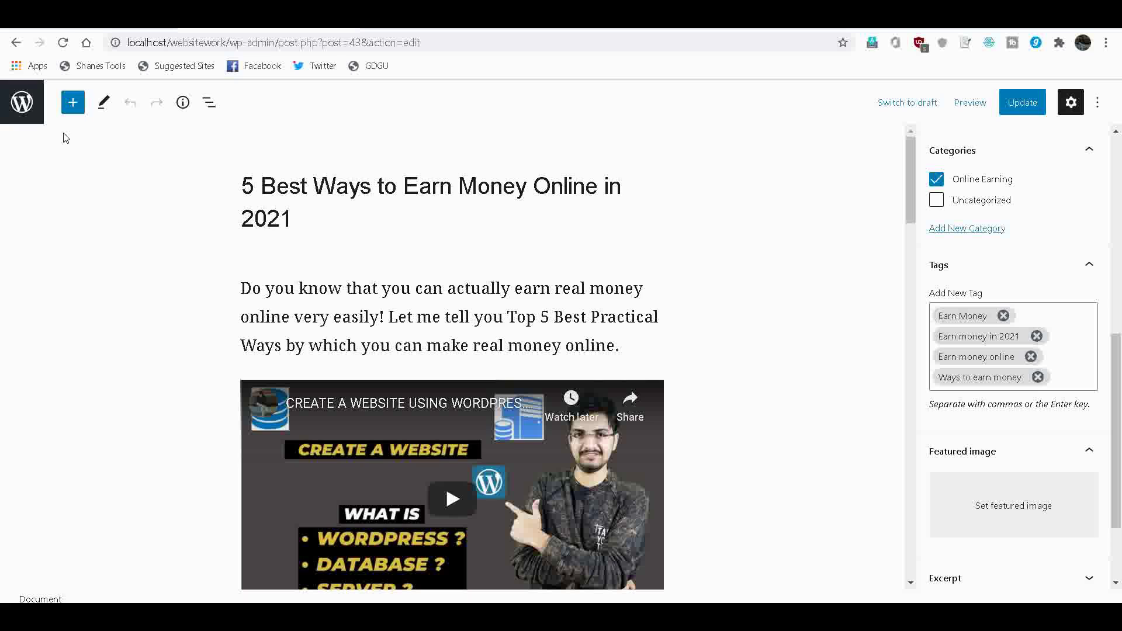
{"action": "left_click", "coordinate": [142, 14]}
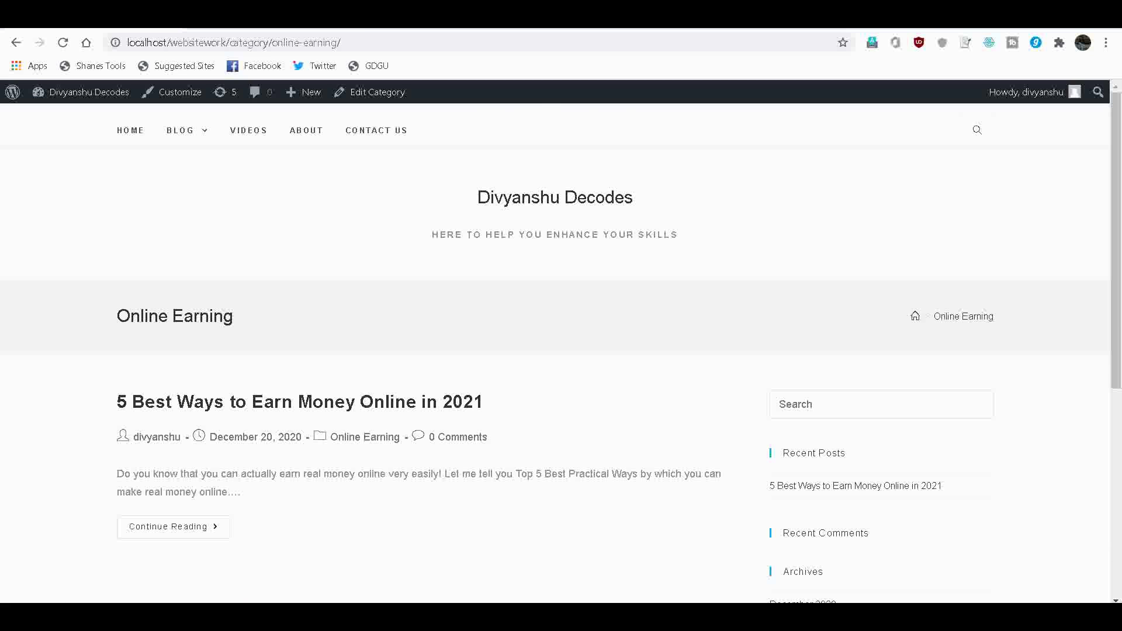
{"action": "scroll", "coordinate": [647, 513], "scroll_direction": "down", "scroll_amount": 2}
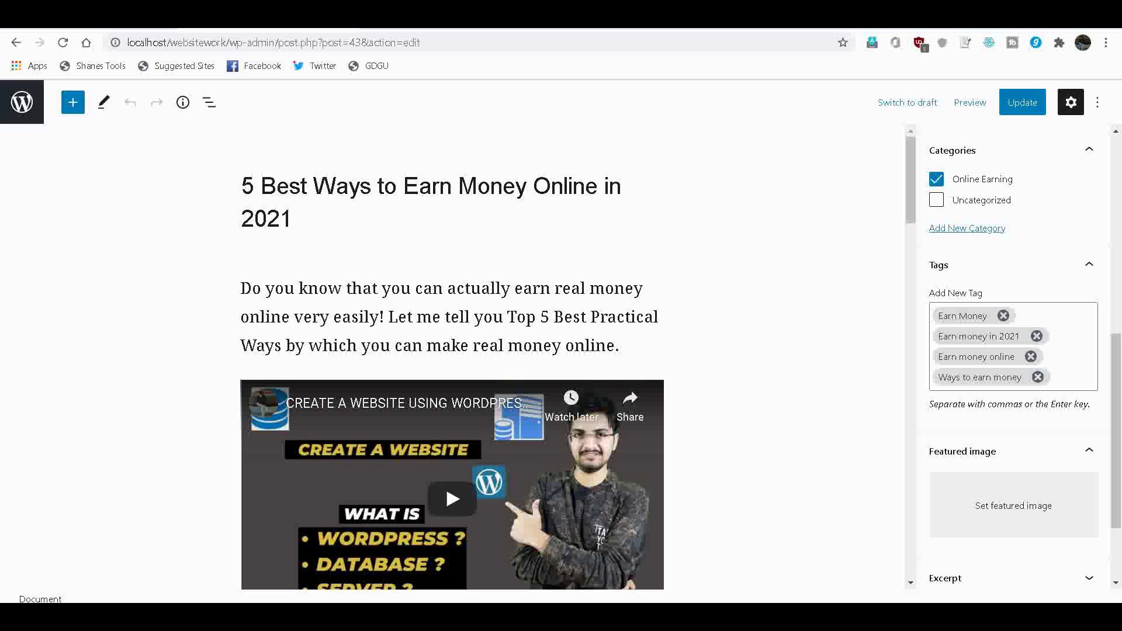
Step: Upload the "earn moeny" image from the Desktop and set it as the post's featured image
{"action": "left_click", "coordinate": [1031, 517]}
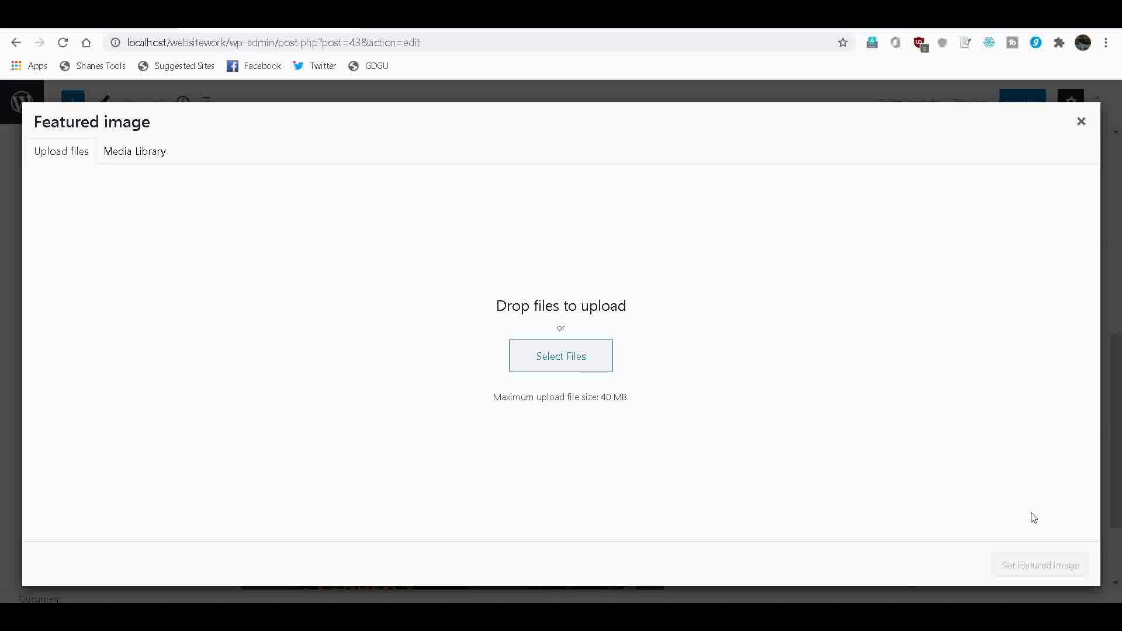
{"action": "left_click", "coordinate": [561, 358]}
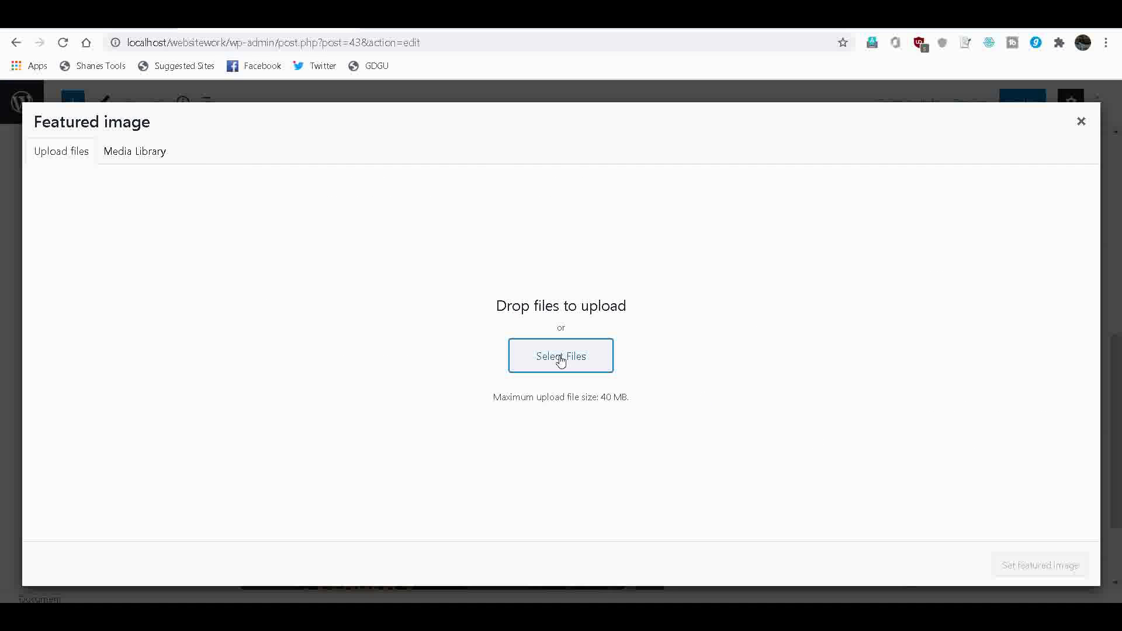
{"action": "left_click", "coordinate": [416, 122]}
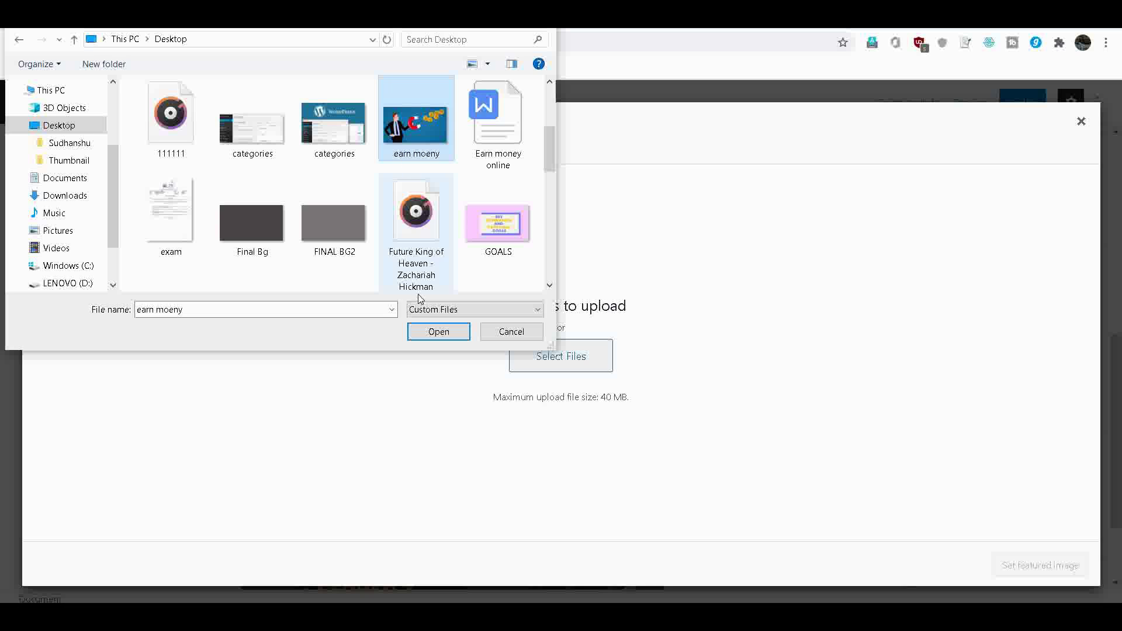
{"action": "left_click", "coordinate": [422, 333]}
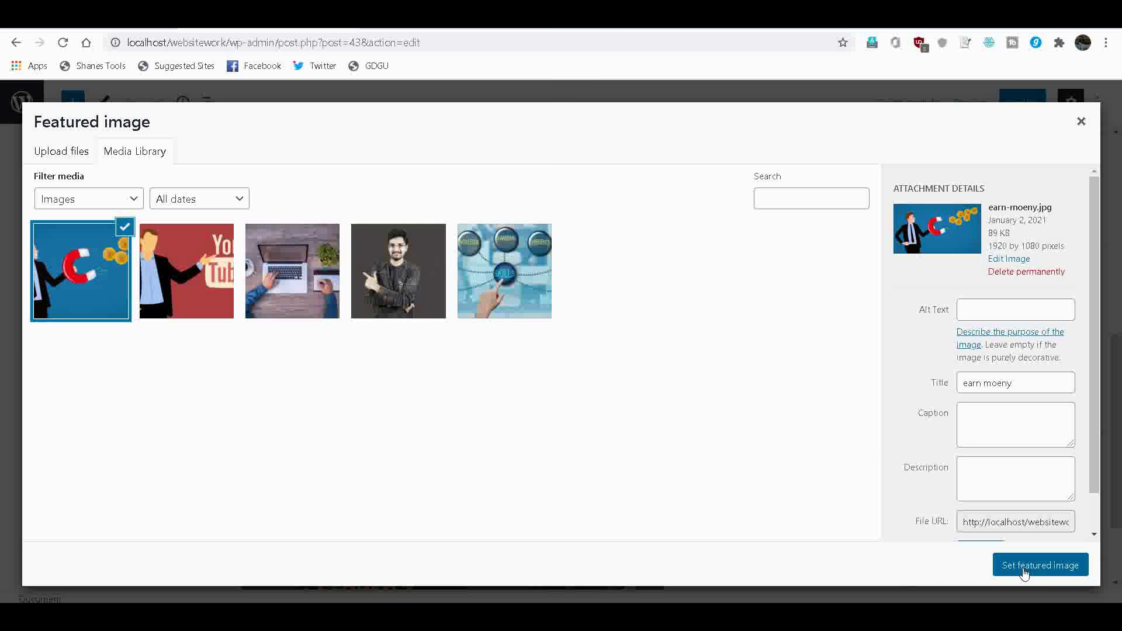
{"action": "left_click", "coordinate": [1024, 567]}
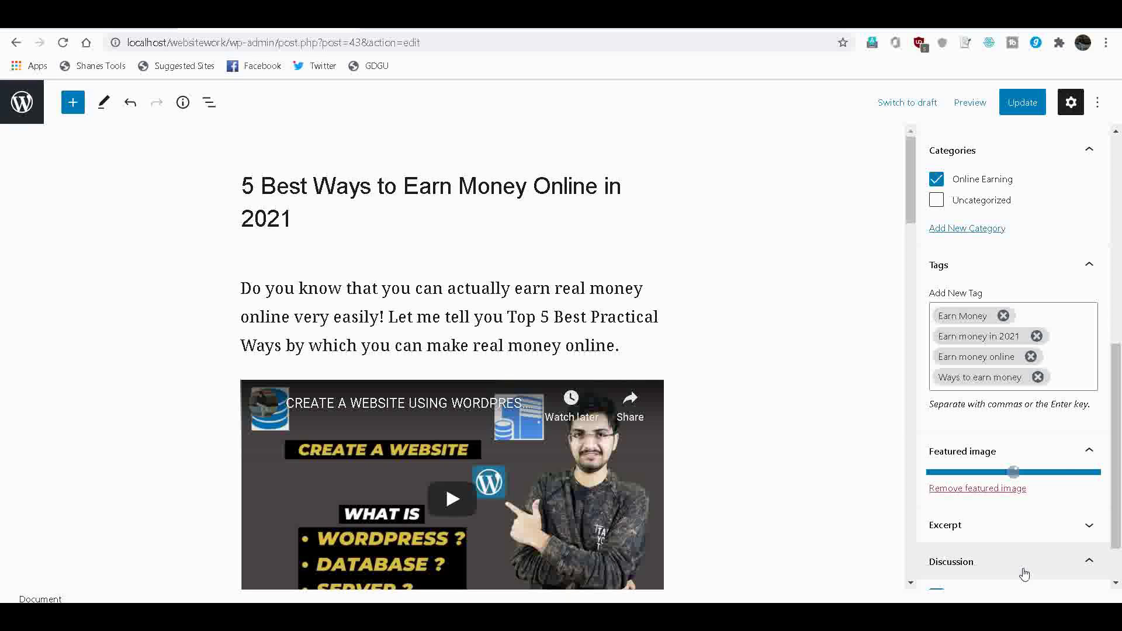
Step: Update the post and check its featured image on the Online Earning category page
{"action": "left_click", "coordinate": [1020, 109]}
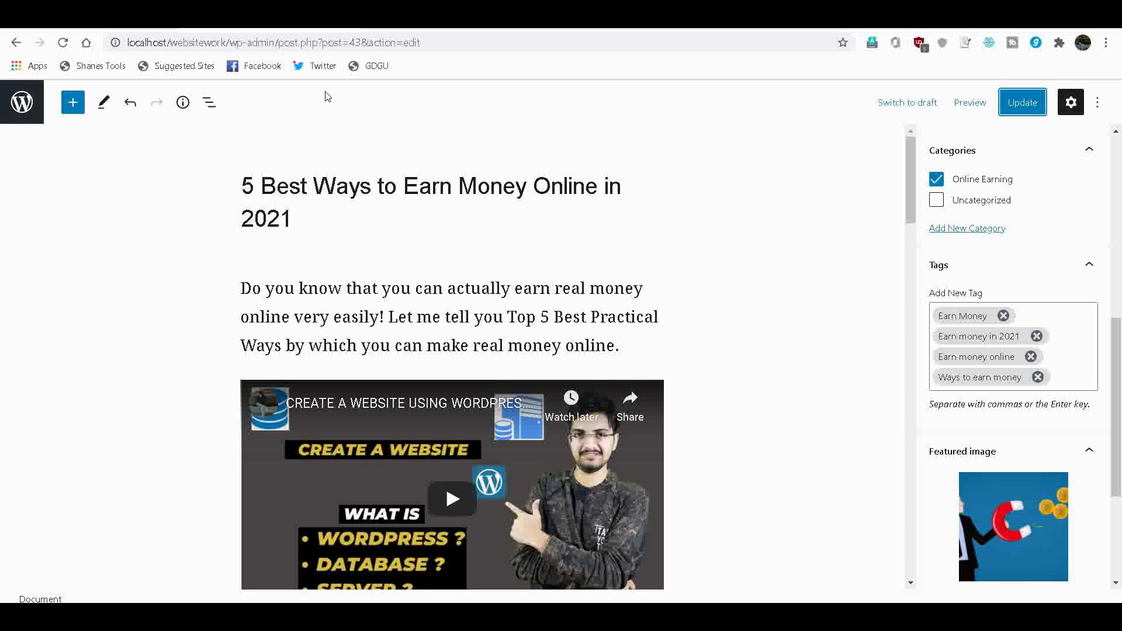
{"action": "left_click", "coordinate": [130, 16]}
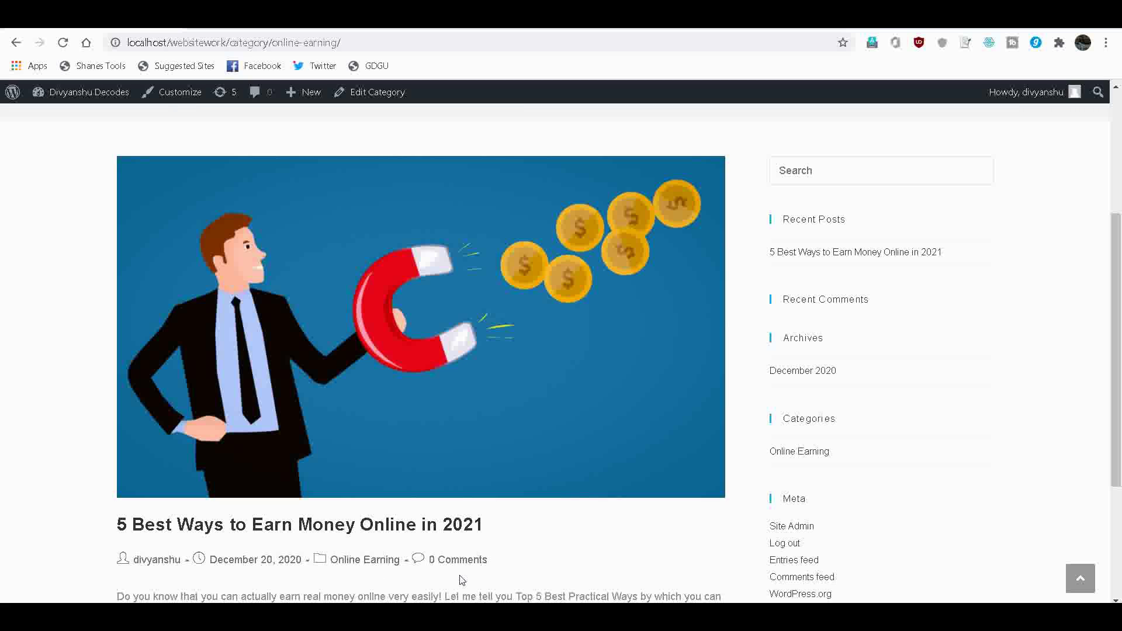
{"action": "scroll", "coordinate": [601, 556], "scroll_direction": "up", "scroll_amount": 2}
{"action": "scroll", "coordinate": [561, 368], "scroll_direction": "down", "scroll_amount": 1}
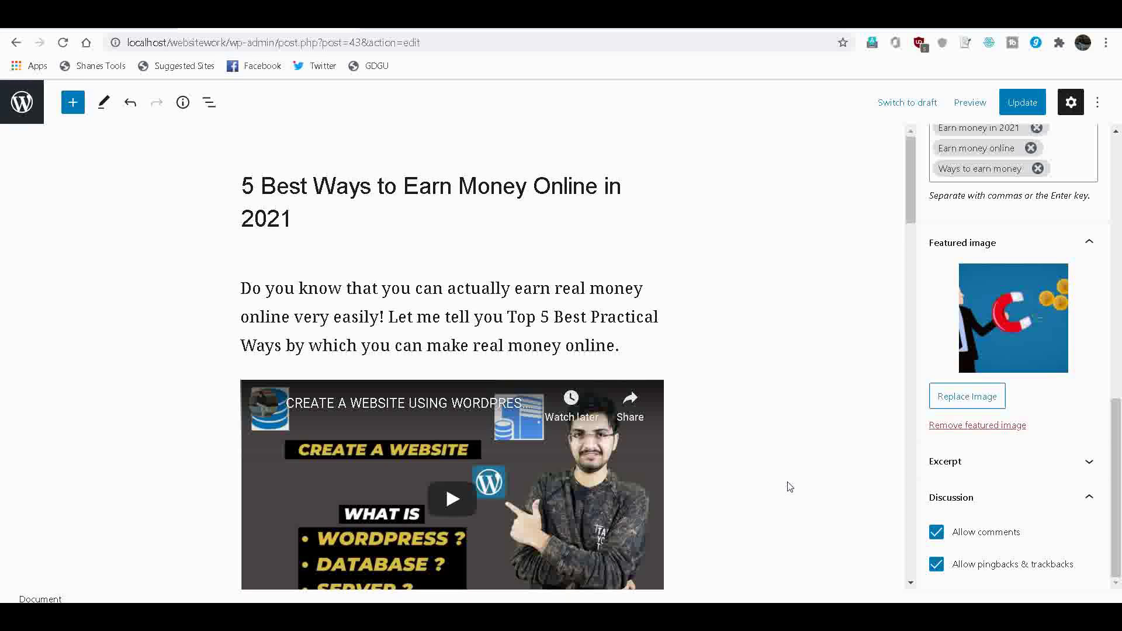
Step: Expand the post's Excerpt section and look at the excerpt text on the Online Earning category page
{"action": "left_click", "coordinate": [935, 461]}
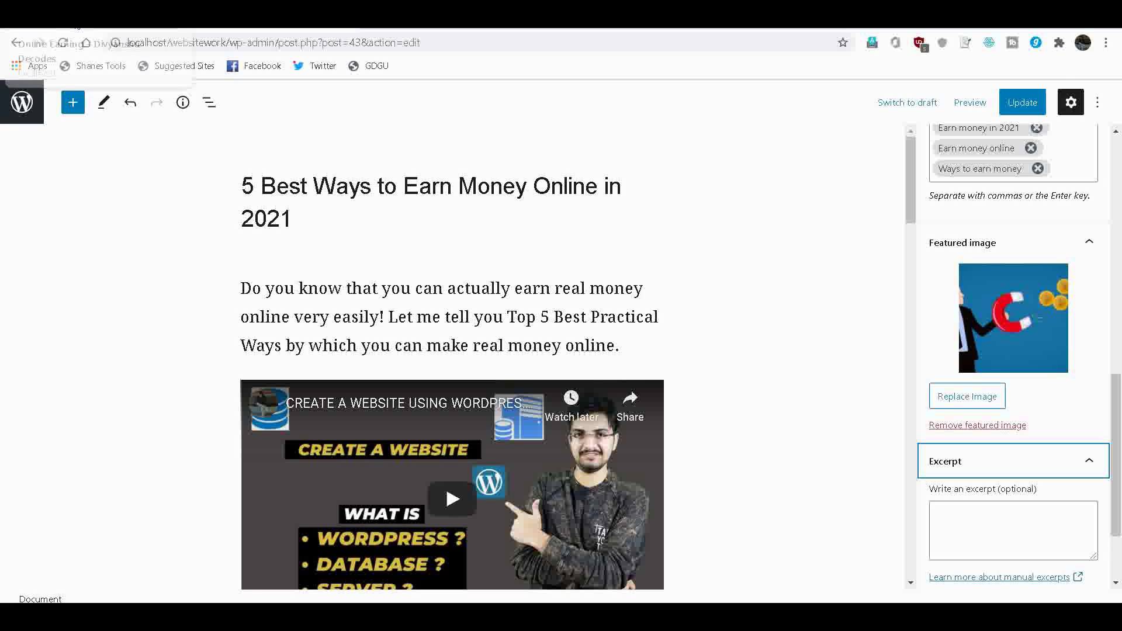
{"action": "key", "text": "ctrl+Tab"}
{"action": "scroll", "coordinate": [82, 425], "scroll_direction": "down", "scroll_amount": 3}
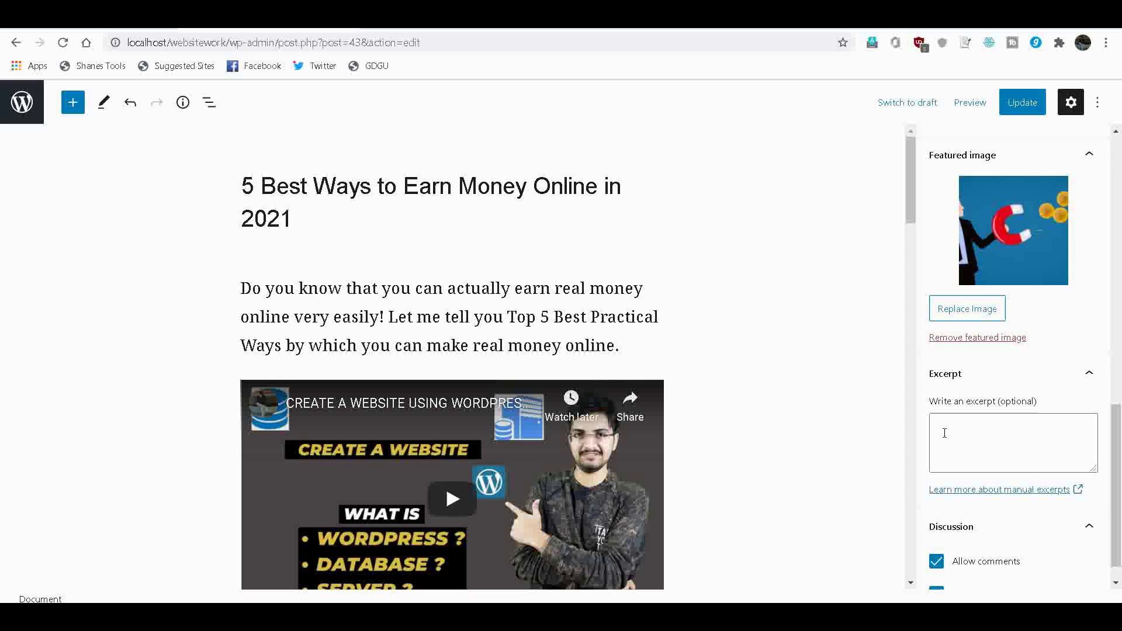
Step: Examine the post's Discussion options for comments, pingbacks and trackbacks alongside the post content
{"action": "scroll", "coordinate": [1084, 572], "scroll_direction": "down", "scroll_amount": 1}
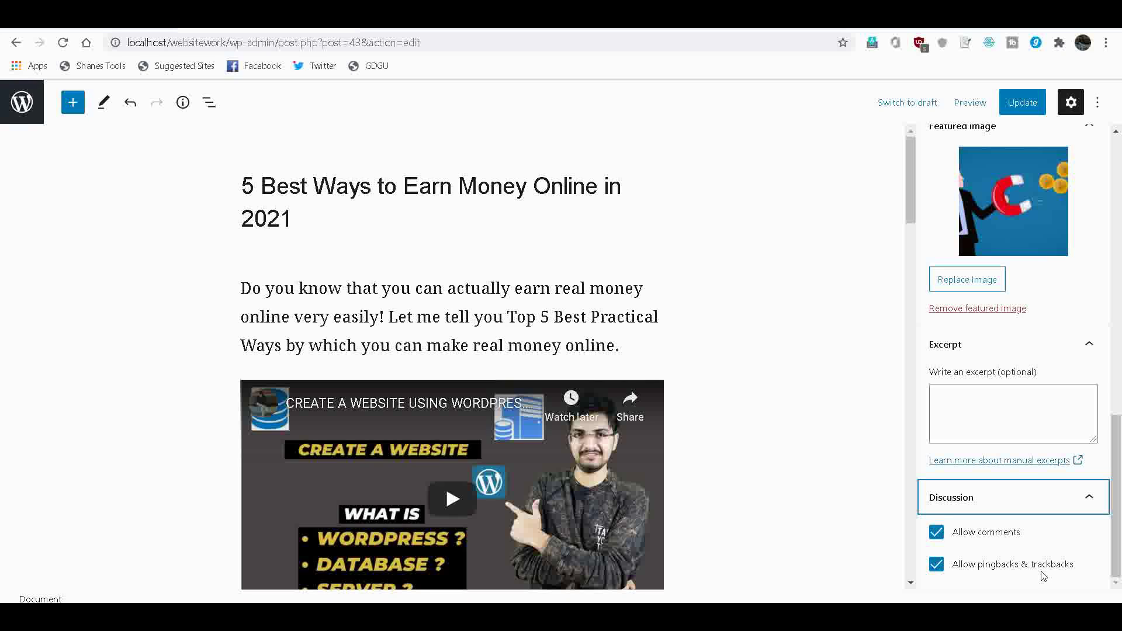
{"action": "left_click", "coordinate": [1120, 584]}
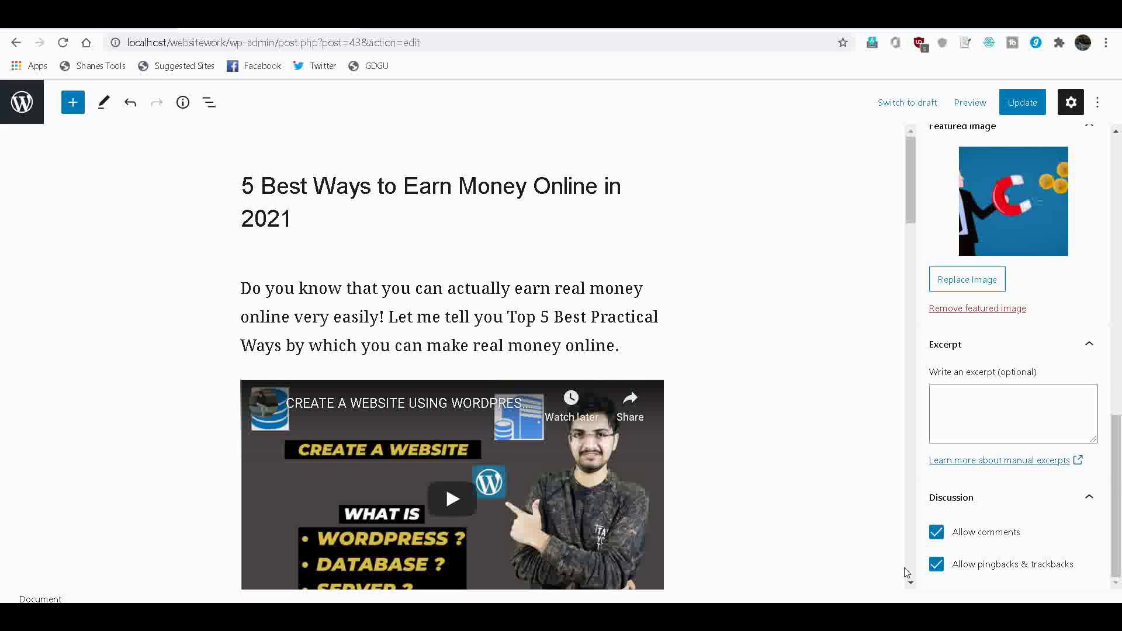
{"action": "left_click", "coordinate": [910, 583]}
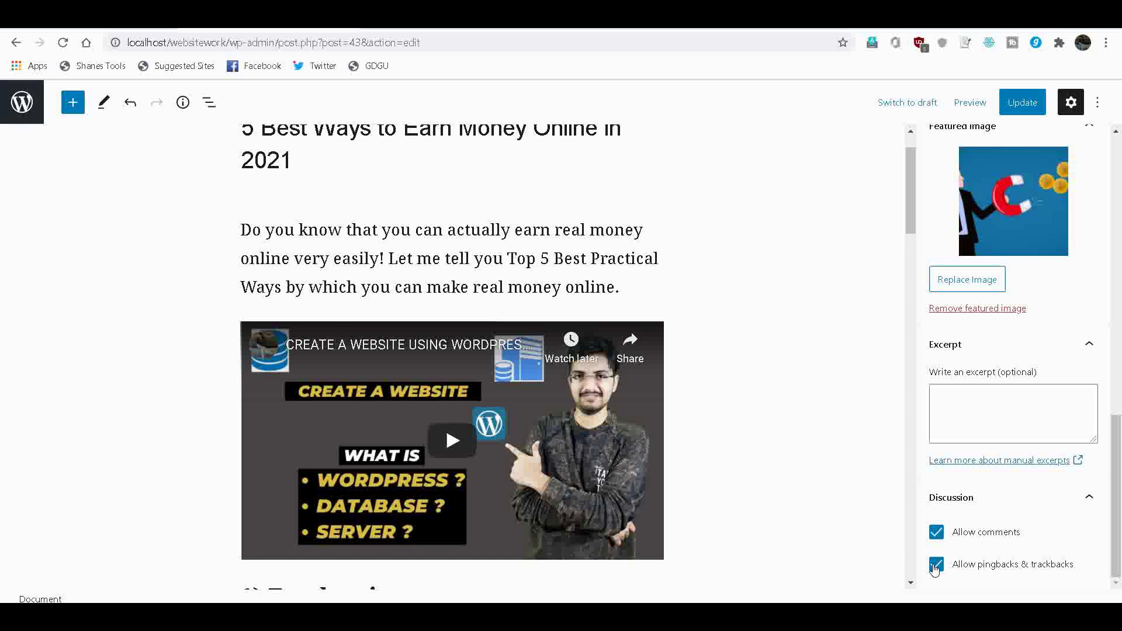
Step: Open the site's Discussion settings and toggle link notifications from other blogs on new posts off and on again
{"action": "left_click", "coordinate": [409, 18]}
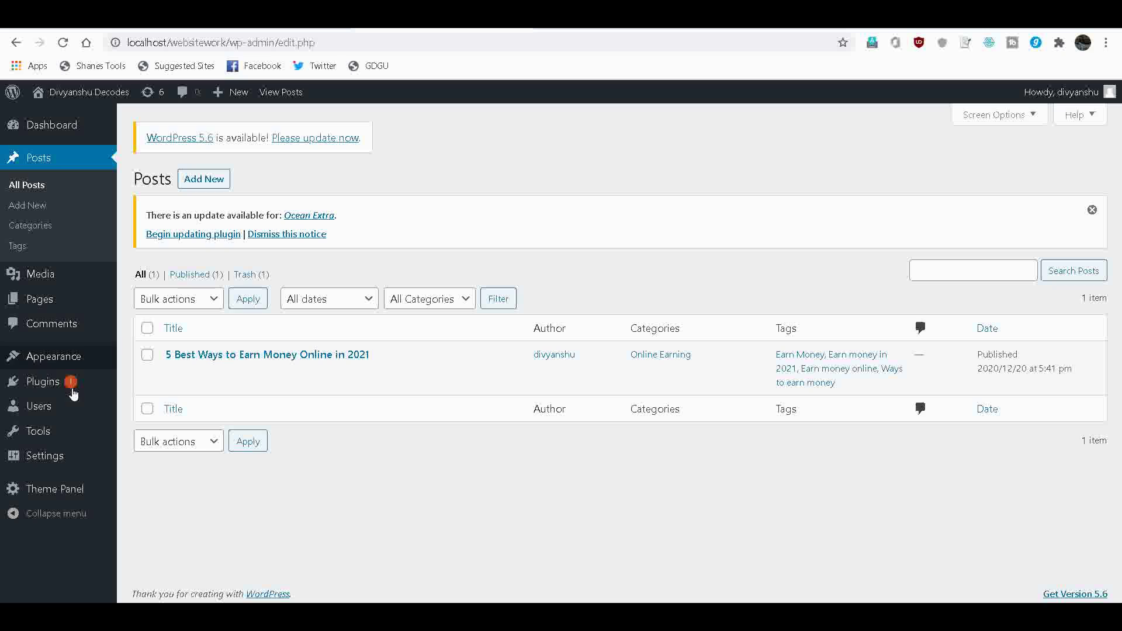
{"action": "mouse_move", "coordinate": [55, 455]}
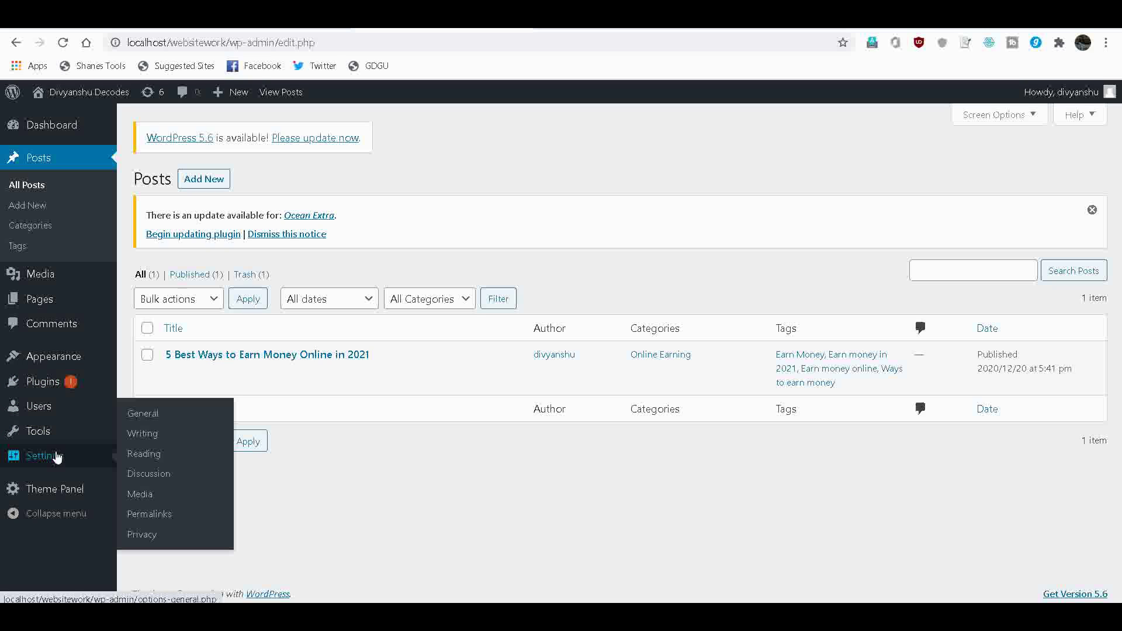
{"action": "left_click", "coordinate": [140, 475]}
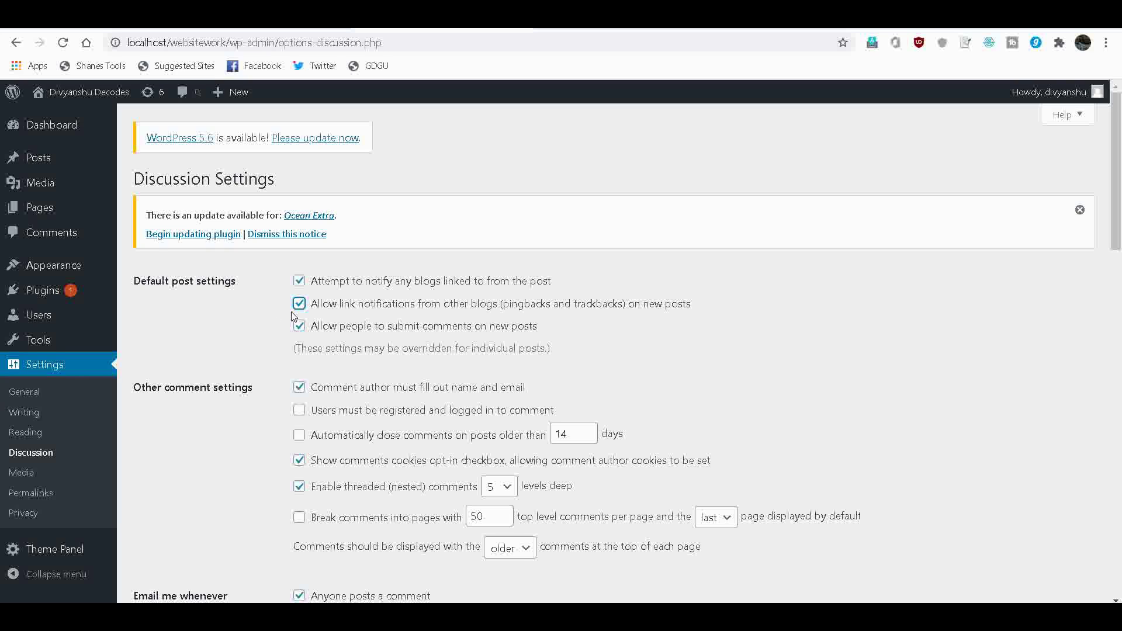
{"action": "left_click", "coordinate": [299, 304]}
{"action": "left_click", "coordinate": [298, 304]}
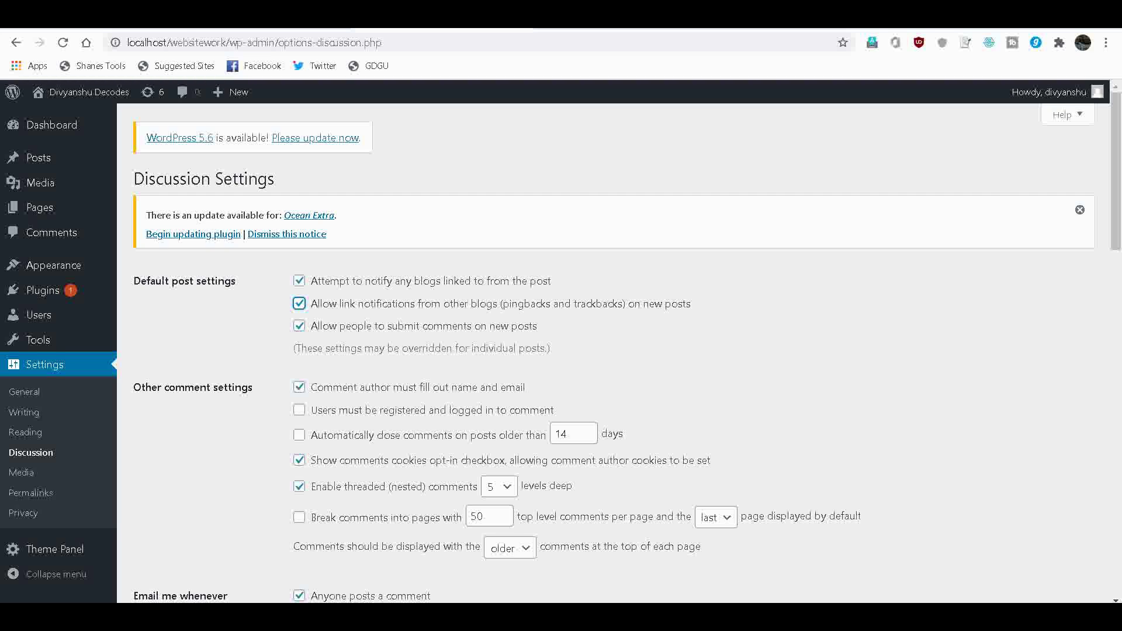